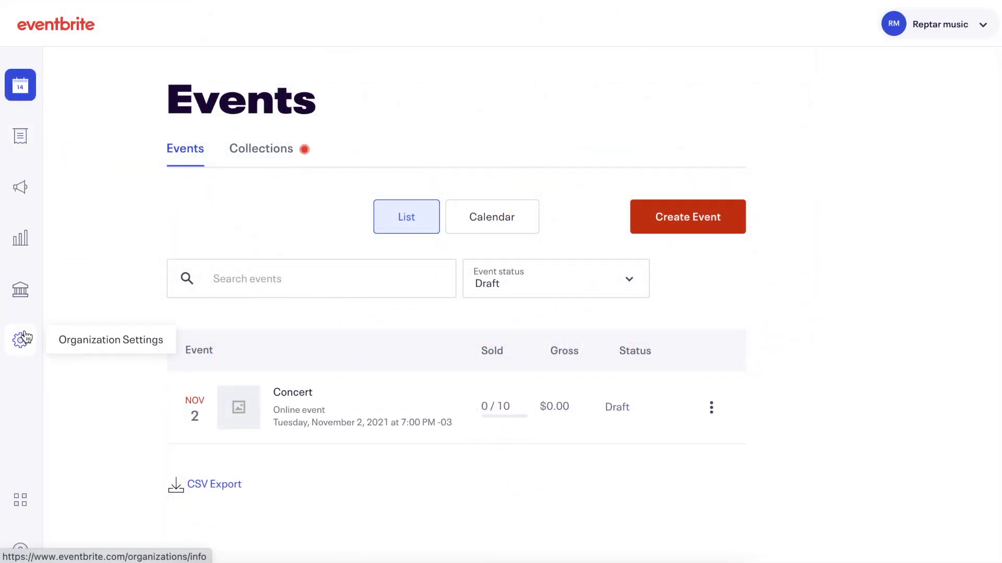
Go to the Venues tab of the organization's settings.
click(22, 338)
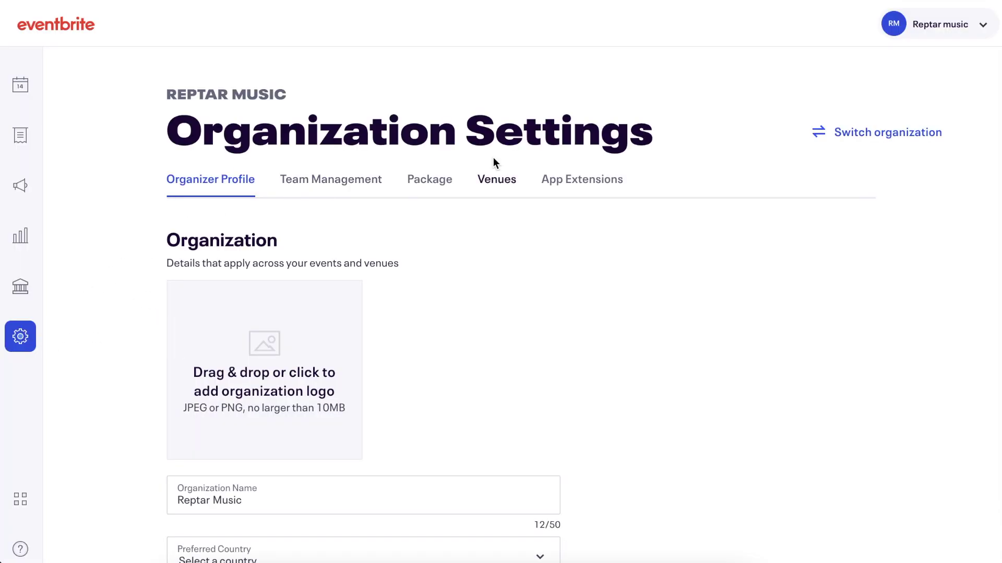
click(496, 188)
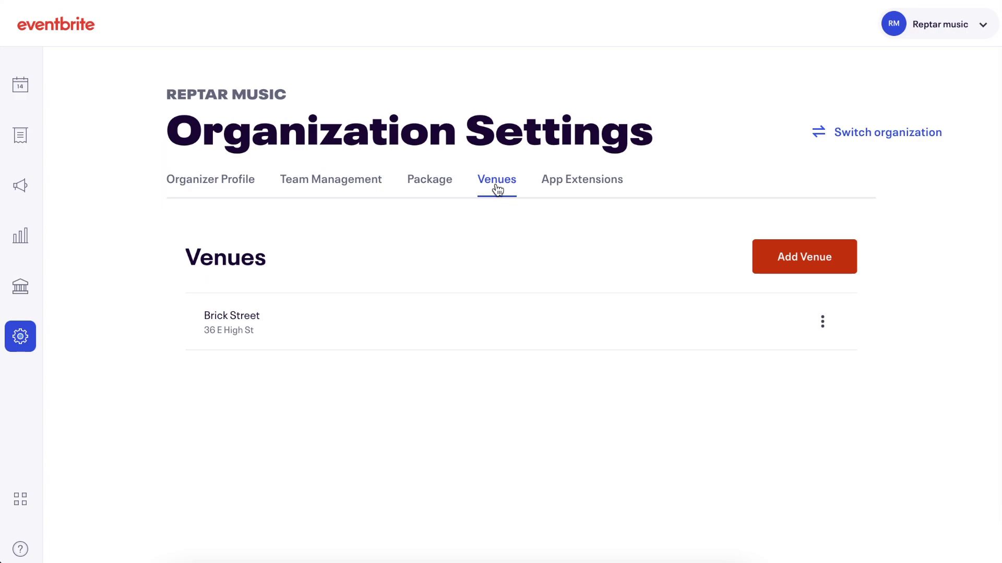
Start a new venue named Granada Theater at 3524 Greenville Ave., Dallas, United States.
click(404, 219)
text(Granada Theater)
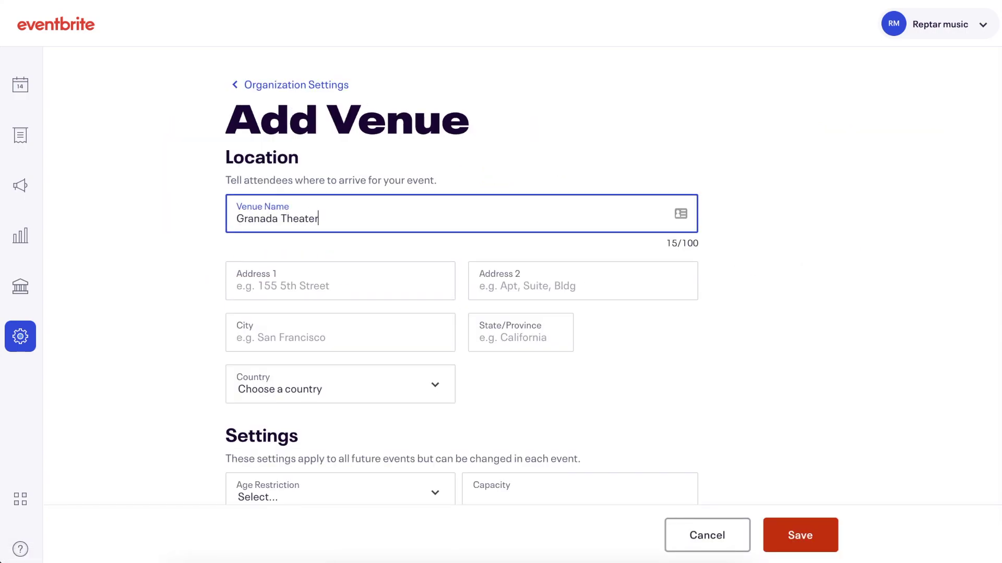
click(411, 284)
text(3524)
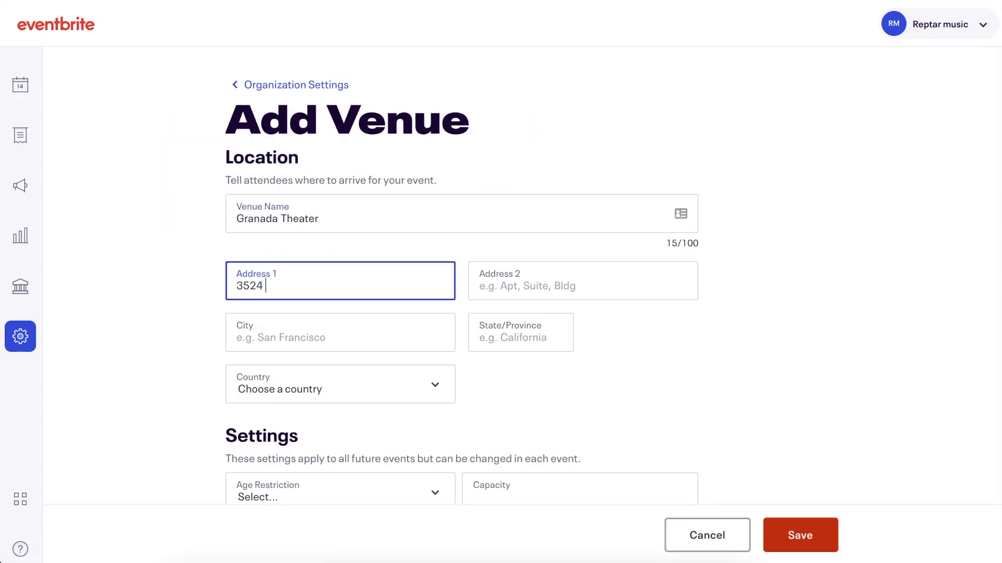
text( Ave.)
click(411, 328)
text(Dallas)
click(512, 338)
text(Te)
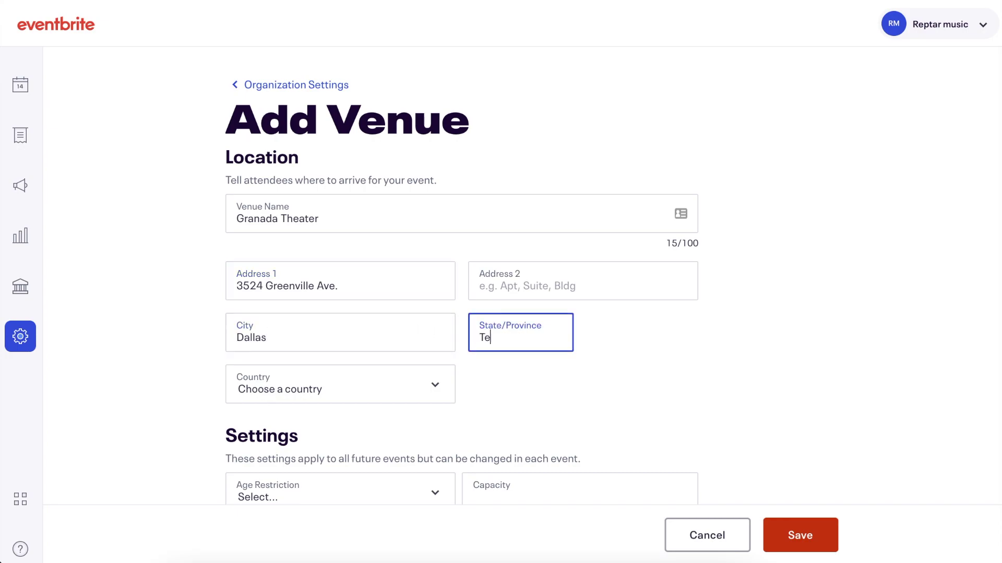
text(xas)
click(394, 388)
click(342, 551)
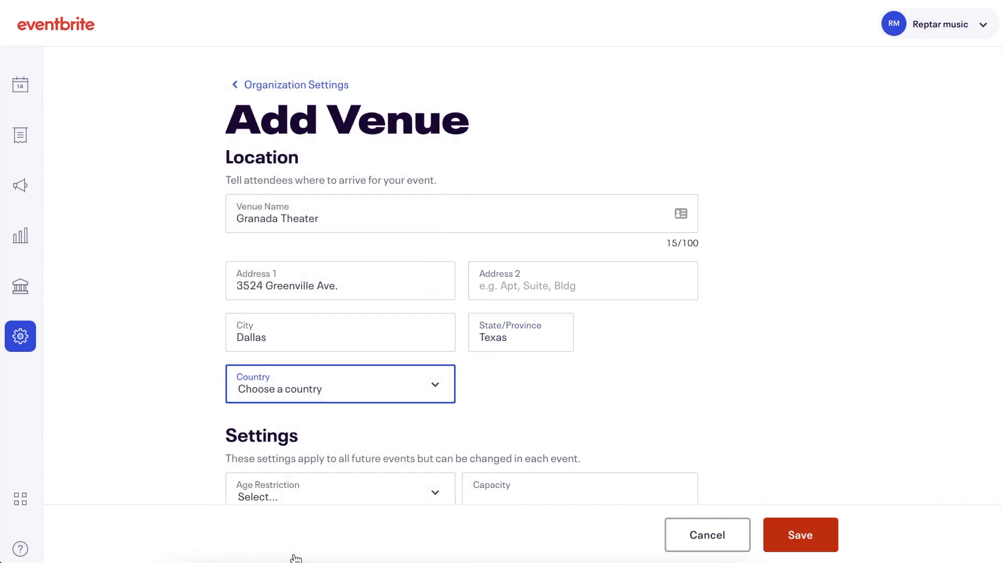
Set state Texas, ZIP 45206, Under 18 with guardian restriction and capacity 4000.
click(562, 338)
text(Texas)
key(Return)
key(Tab)
text(45206)
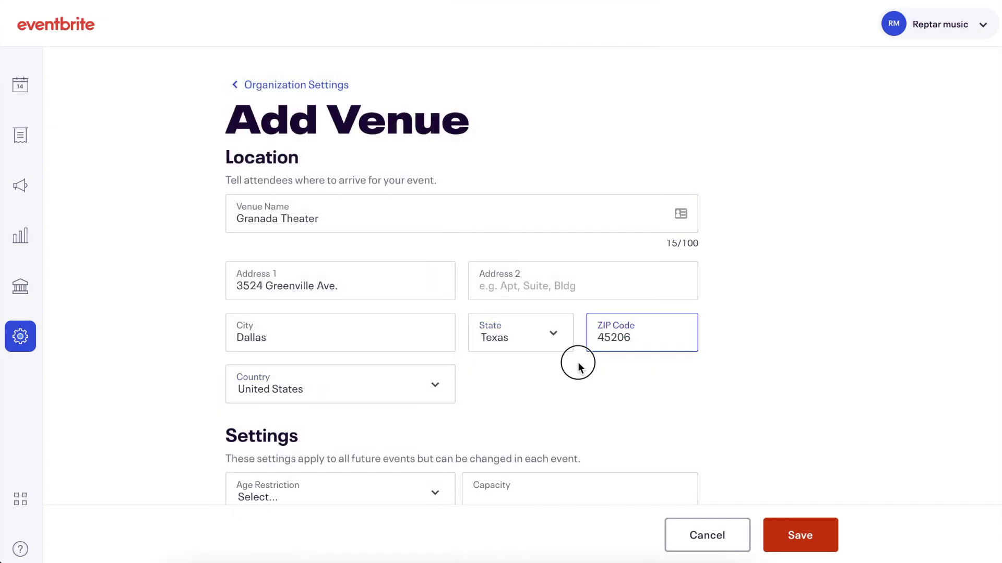
scroll(579, 369, down, 1)
click(431, 442)
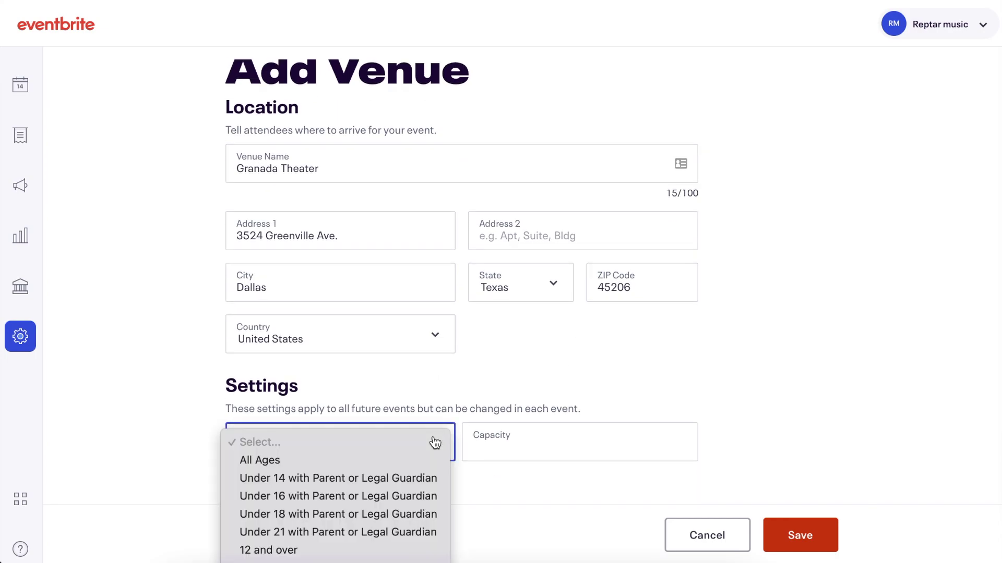
scroll(356, 464, down, 2)
scroll(356, 464, down, 2)
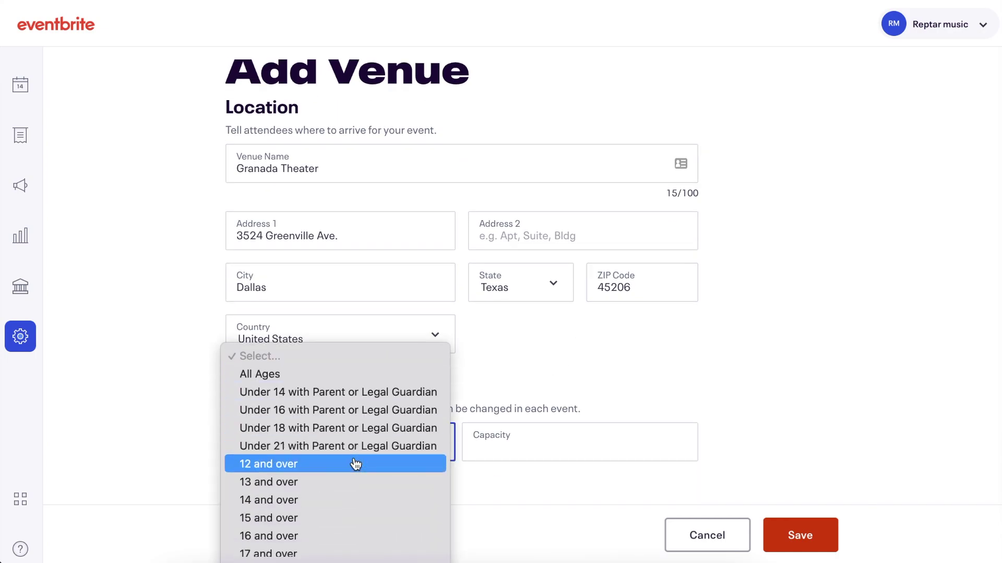
scroll(356, 463, down, 1)
click(352, 420)
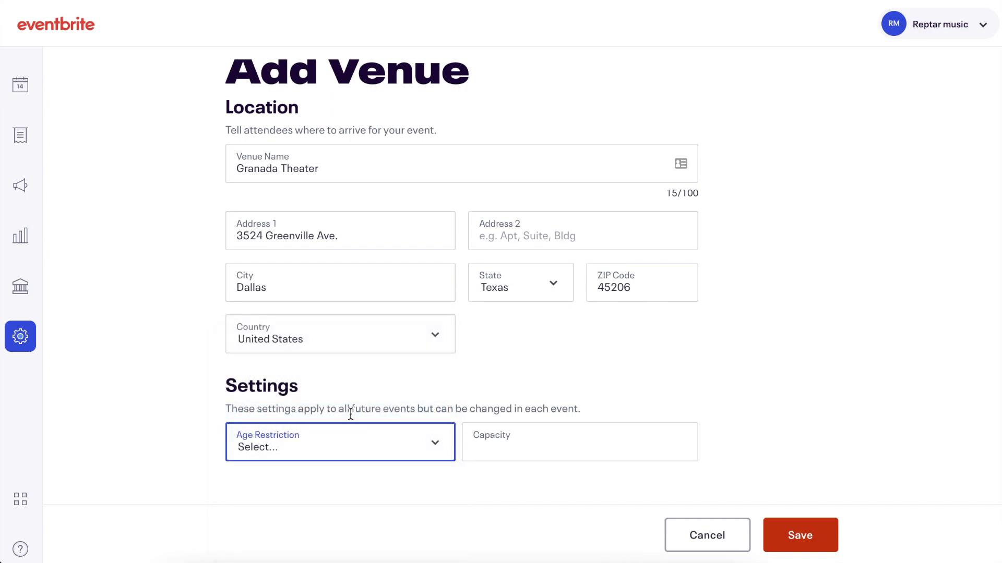
click(523, 448)
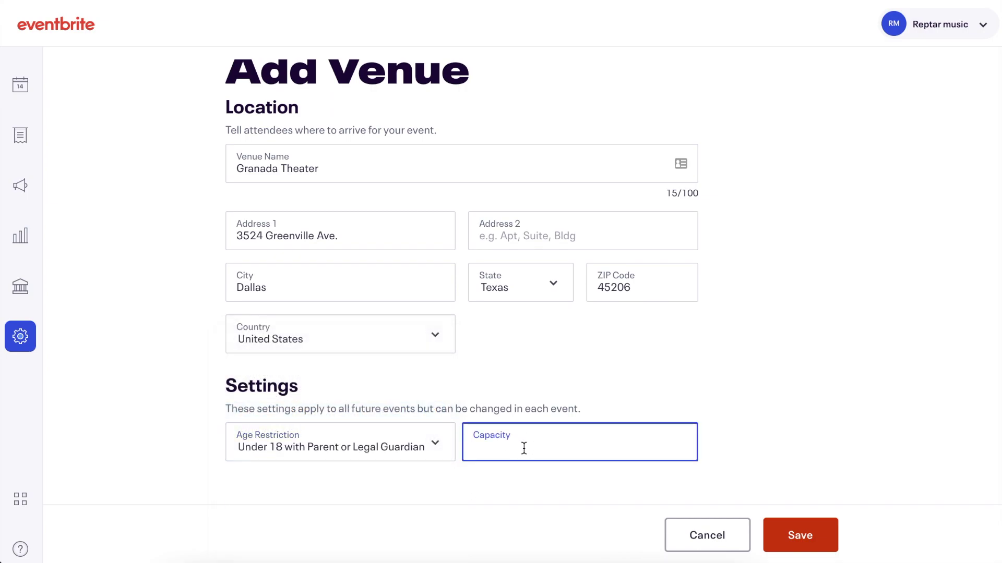
text(4000)
click(742, 448)
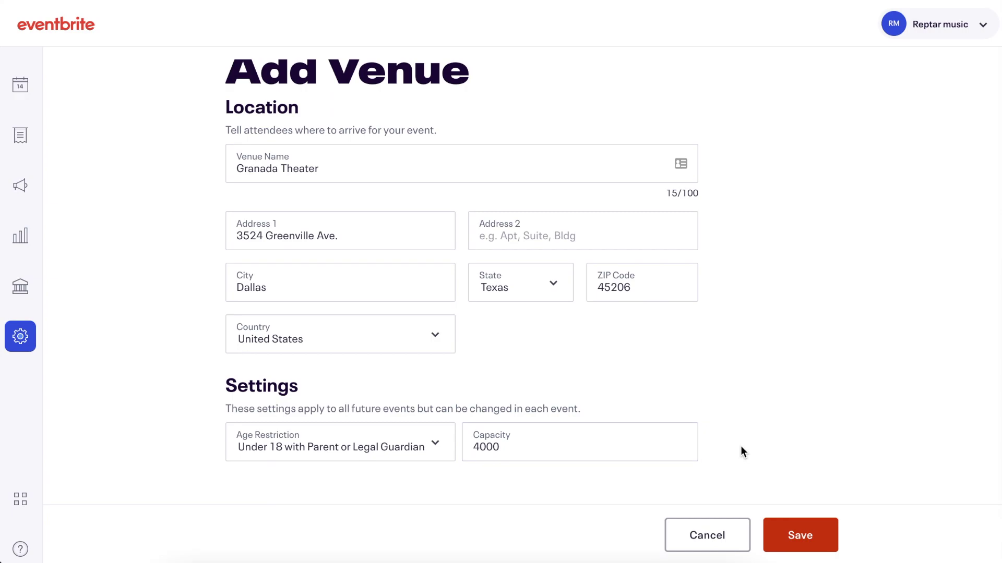
scroll(742, 452, down, 1)
Save Granada Theater, make it the event's venue, and restrict the event to 21 and over.
click(798, 535)
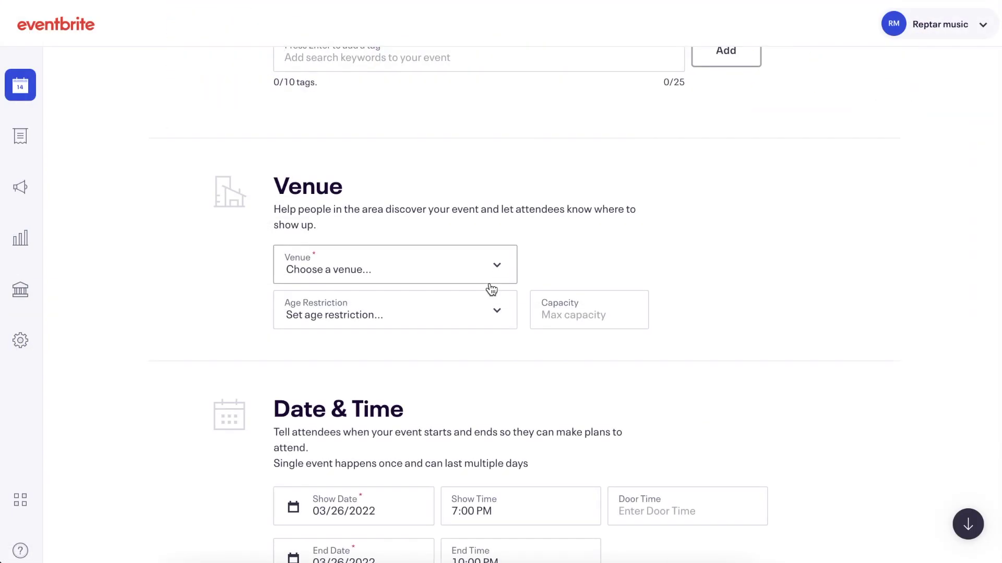
click(491, 285)
click(349, 302)
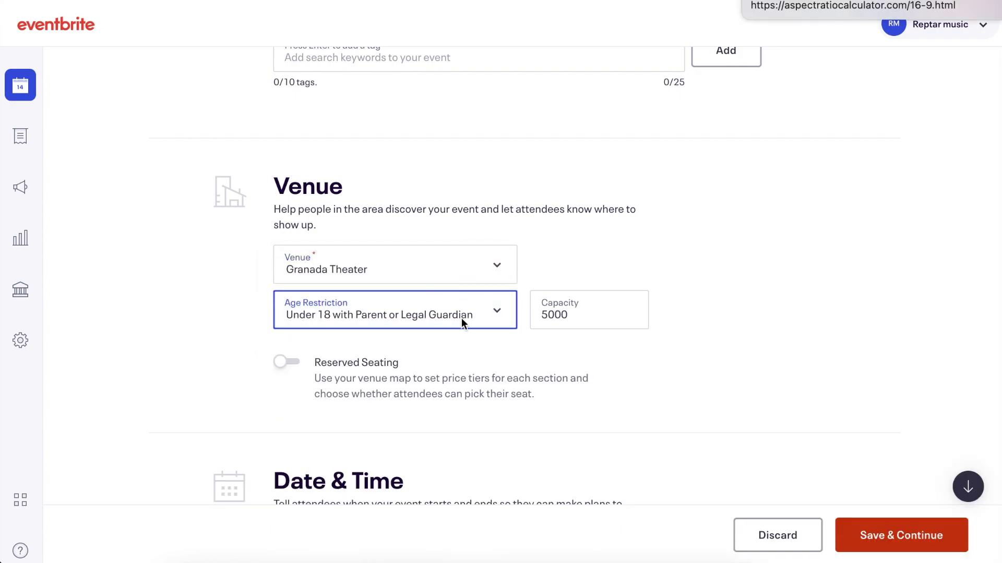
click(461, 315)
click(464, 257)
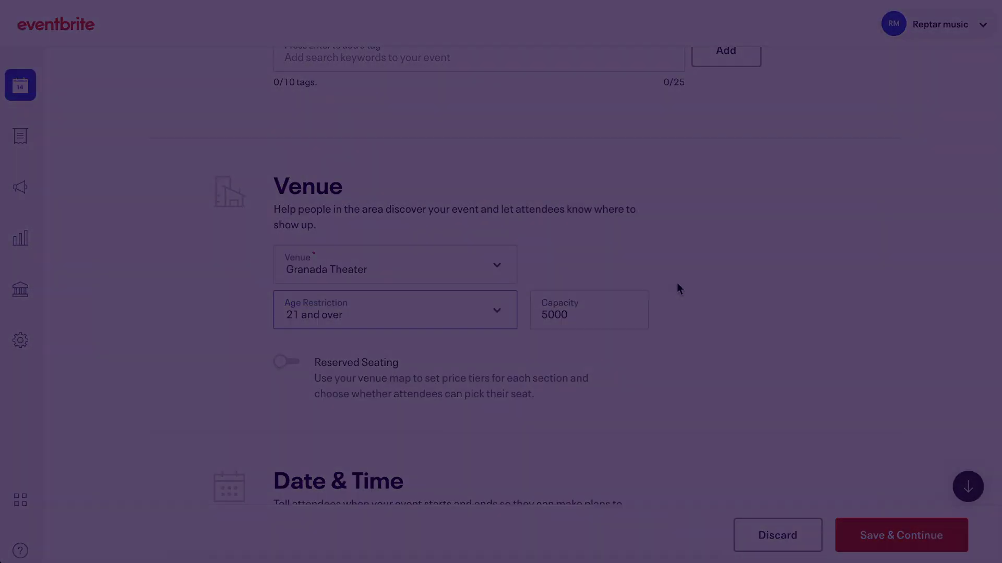